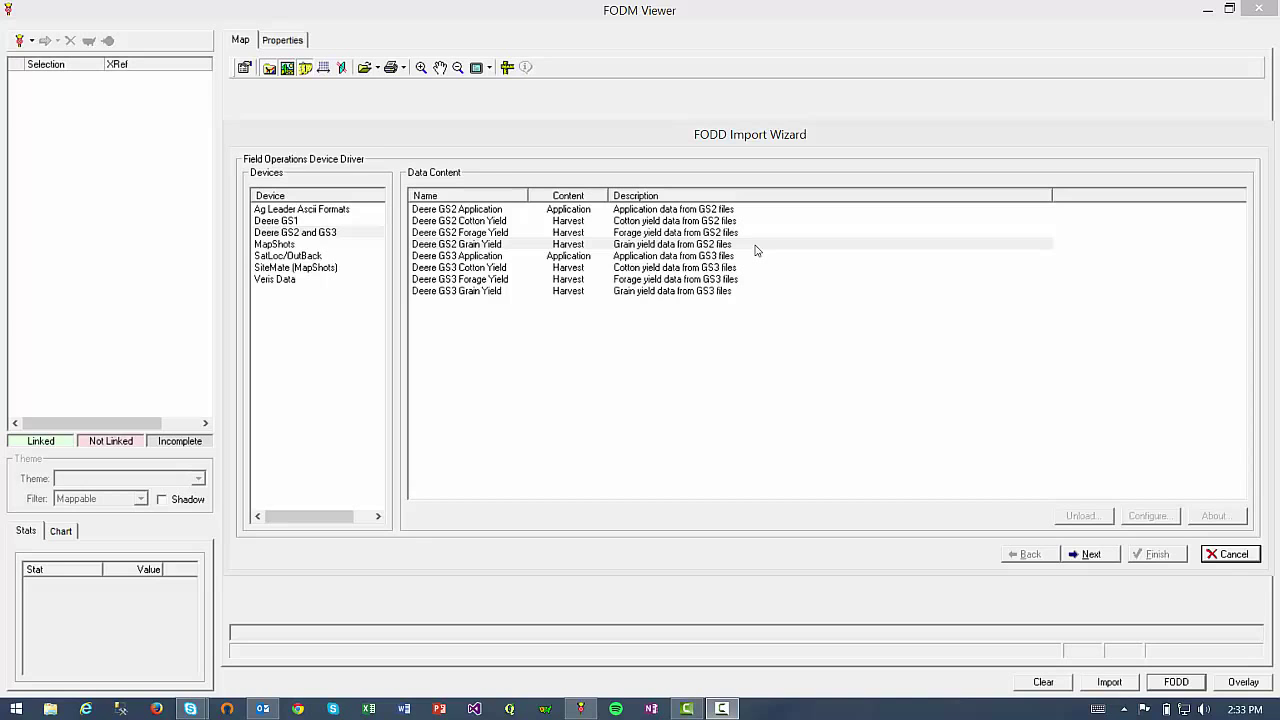
# Step: Import the three Deere GS2 Grain Yield harvest files for field 11 of Six Mile Farms
pyautogui.click(757, 246)
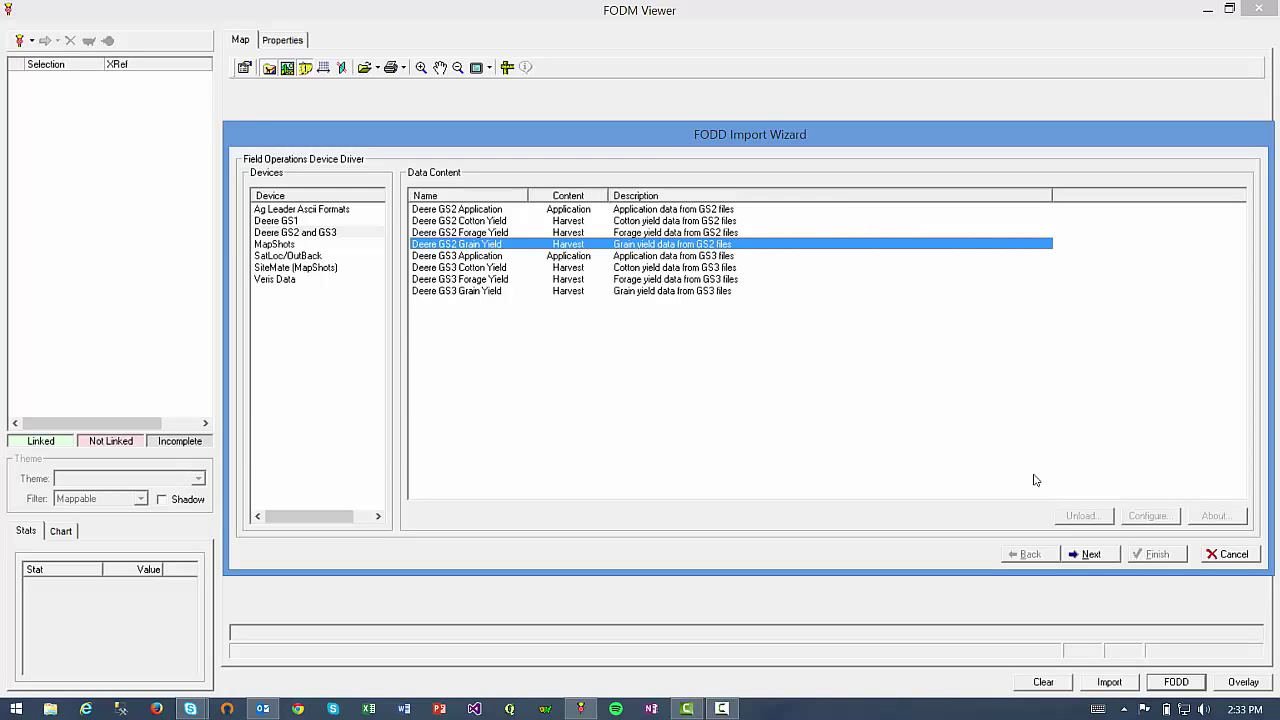
pyautogui.click(1084, 553)
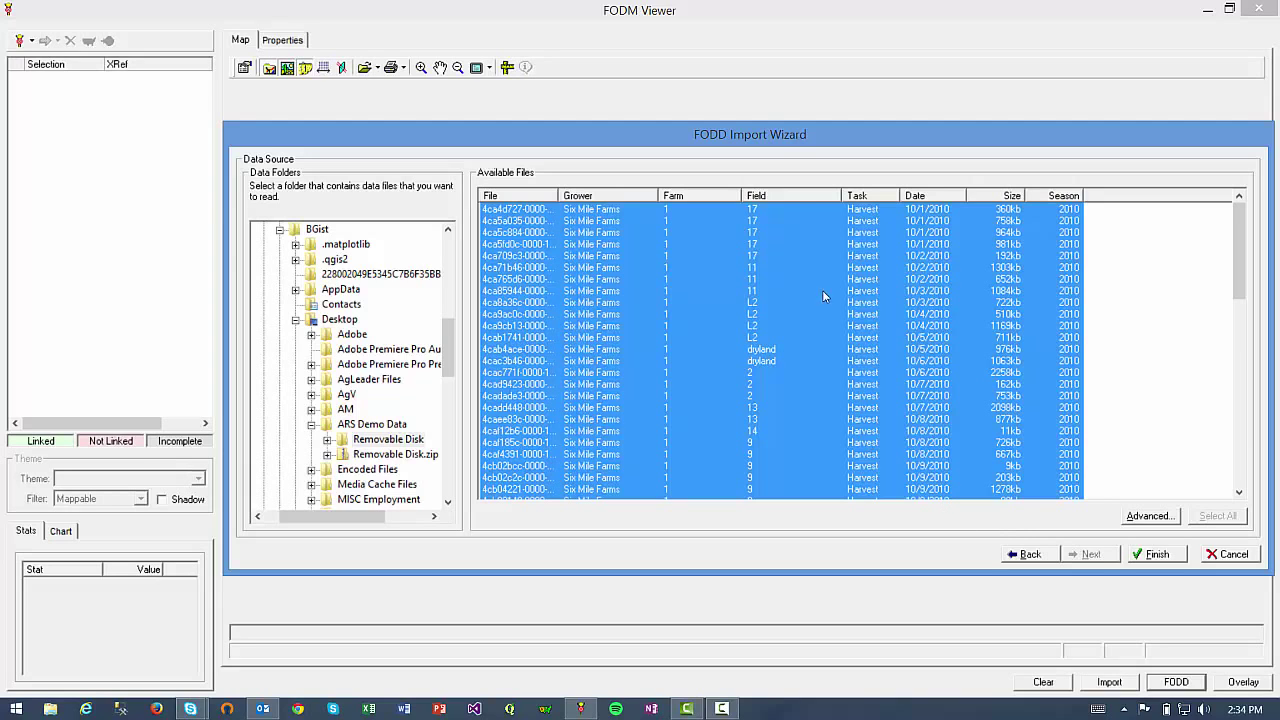
pyautogui.click(760, 266)
pyautogui.keyDown('shift'); pyautogui.click(760, 290); pyautogui.keyUp('shift')
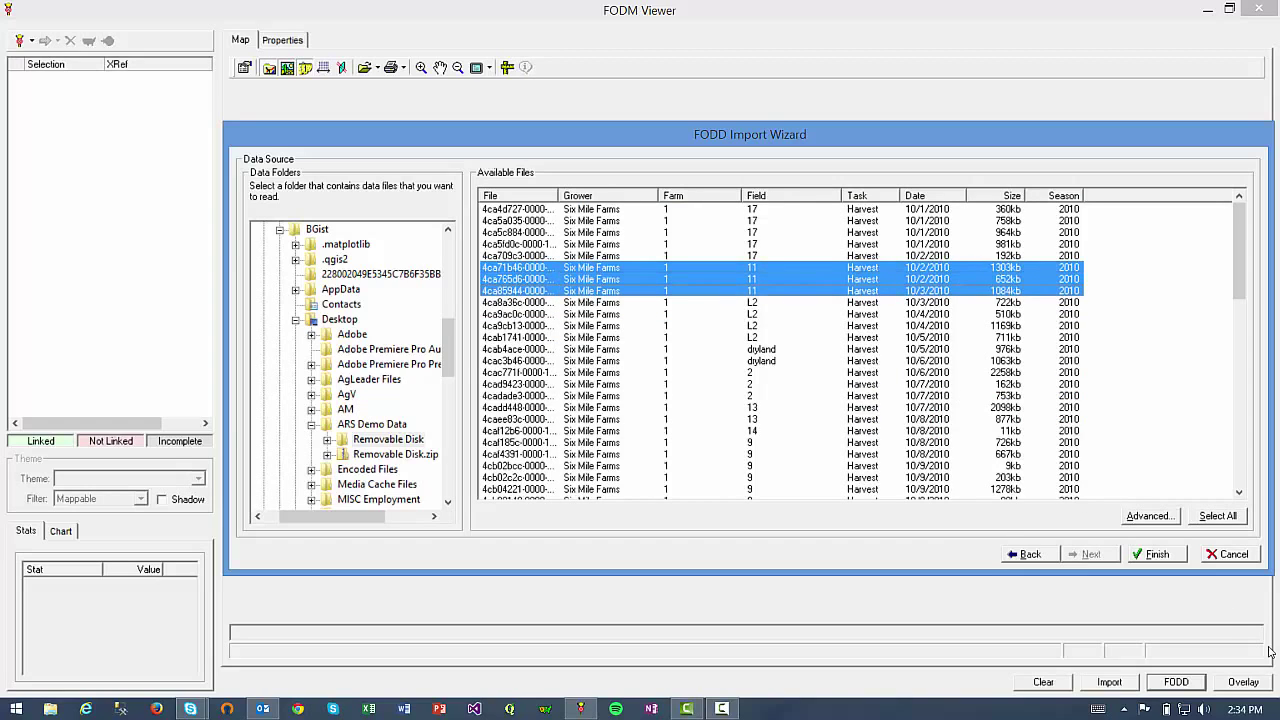
pyautogui.click(1174, 561)
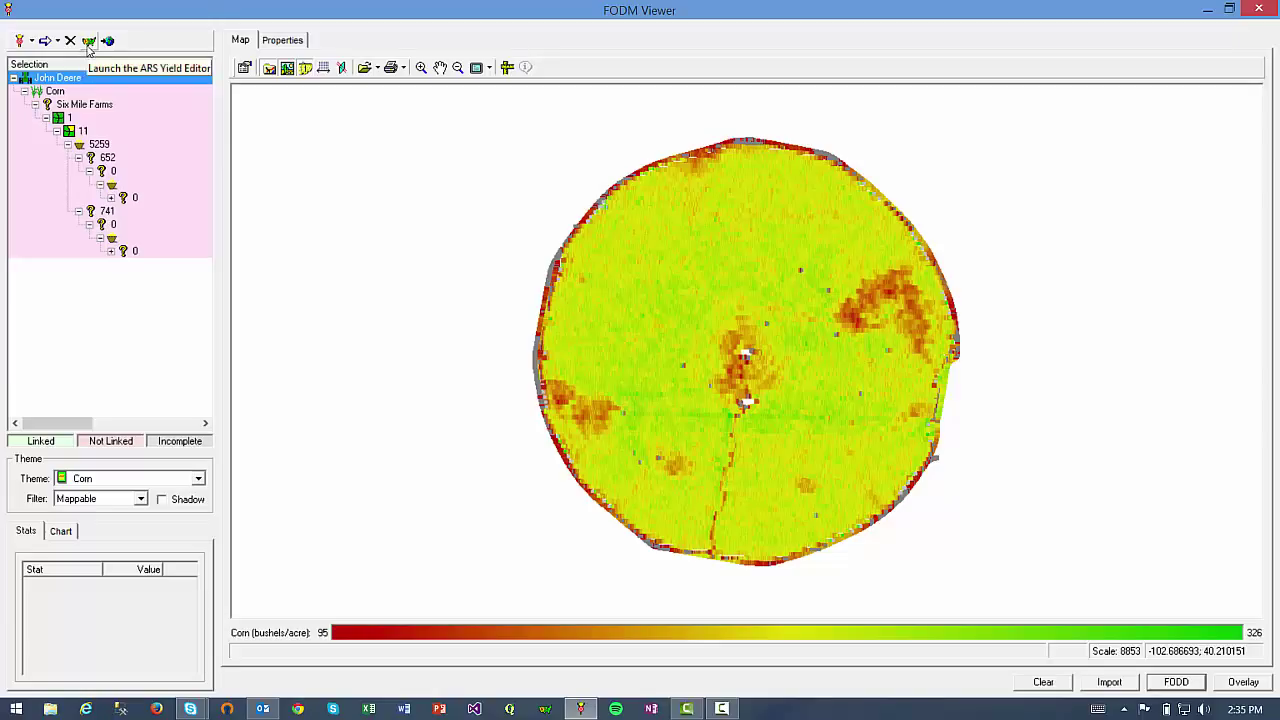
# Step: Switch to the ARS Yield Editor with the imported data and apply the Minimum Yield filter at 0 and STD Filter at 4
pyautogui.click(88, 42)
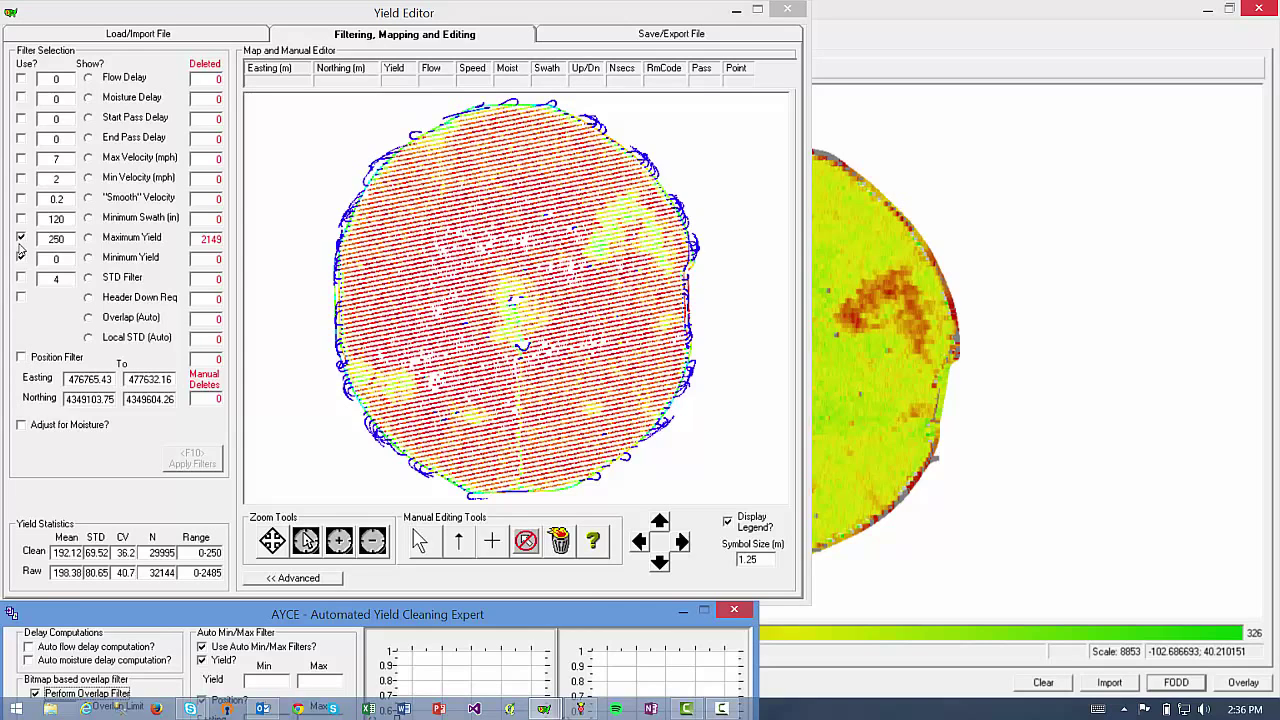
pyautogui.click(21, 258)
pyautogui.click(21, 277)
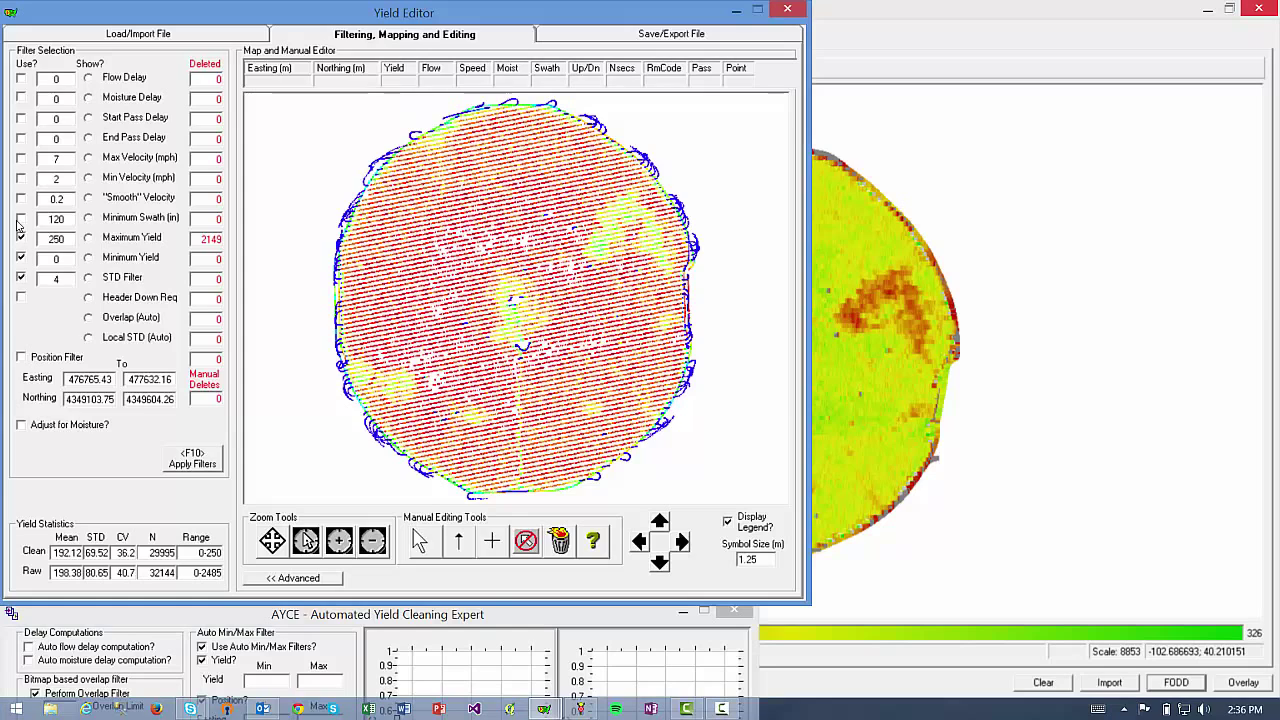
pyautogui.click(192, 462)
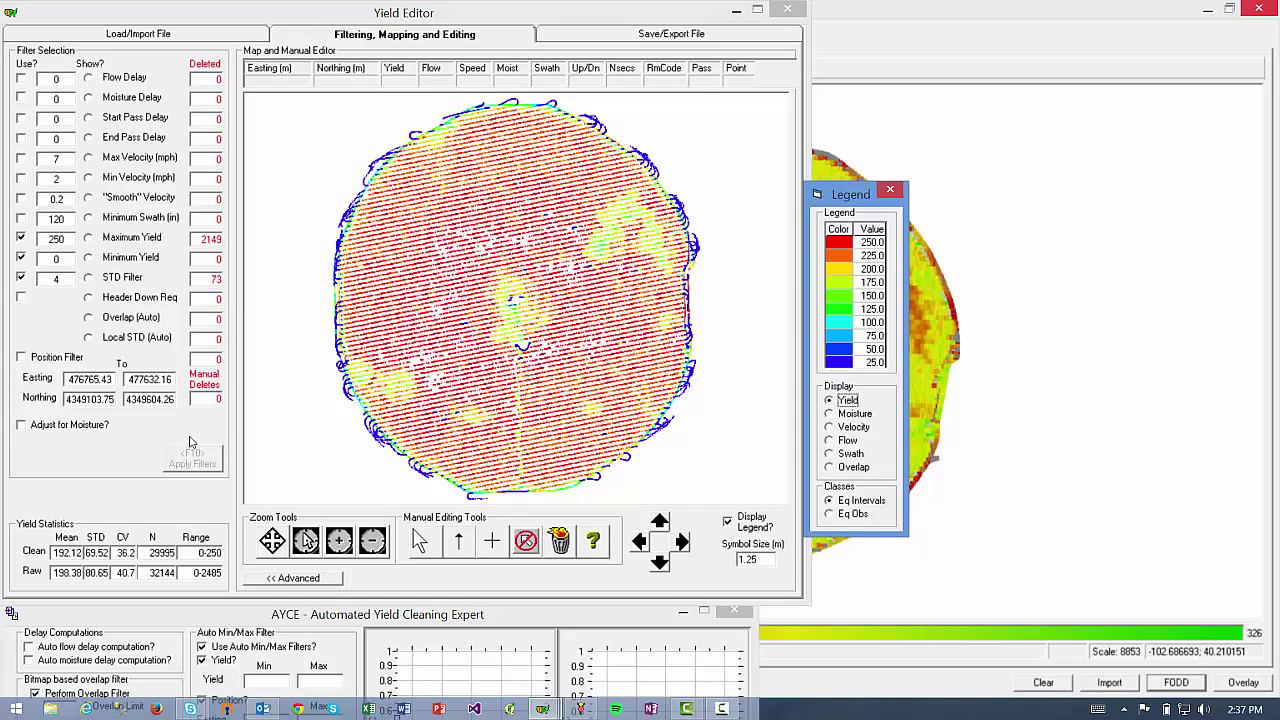
# Step: Run the automated yield cleaning filters in AYCE with the overlap, STD and auto min/max filters enabled
pyautogui.click(333, 612)
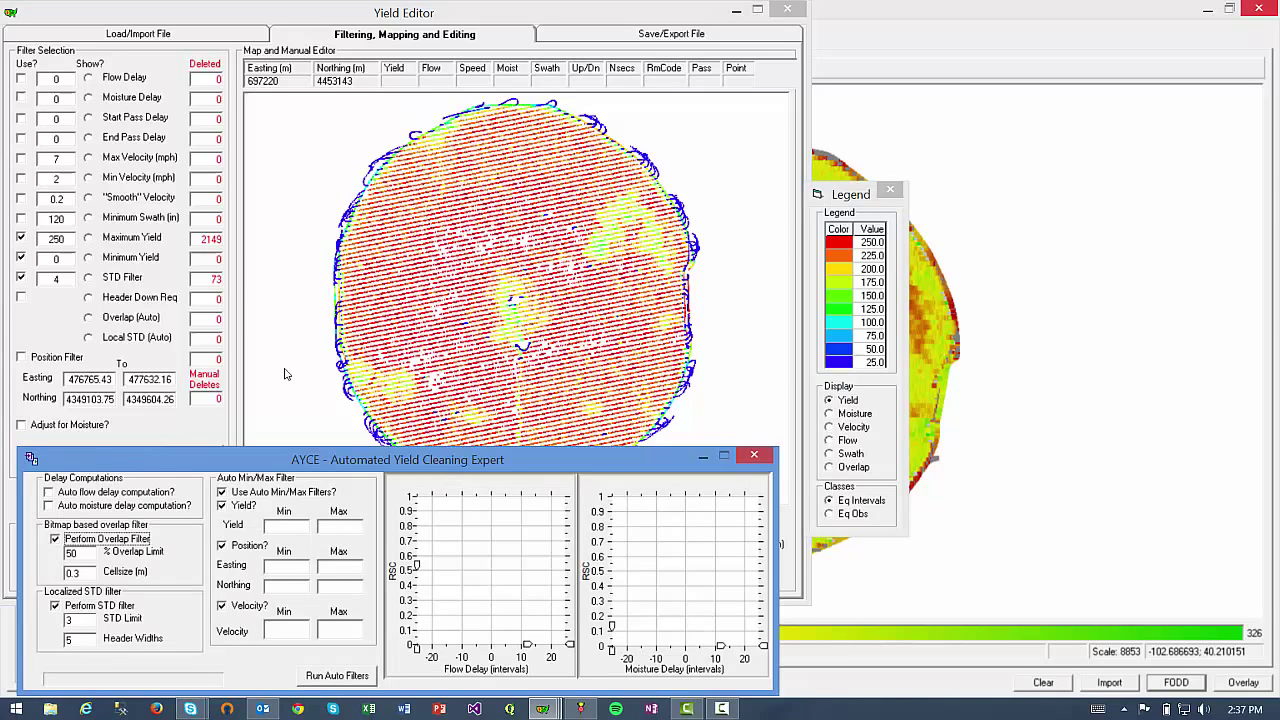
pyautogui.click(360, 677)
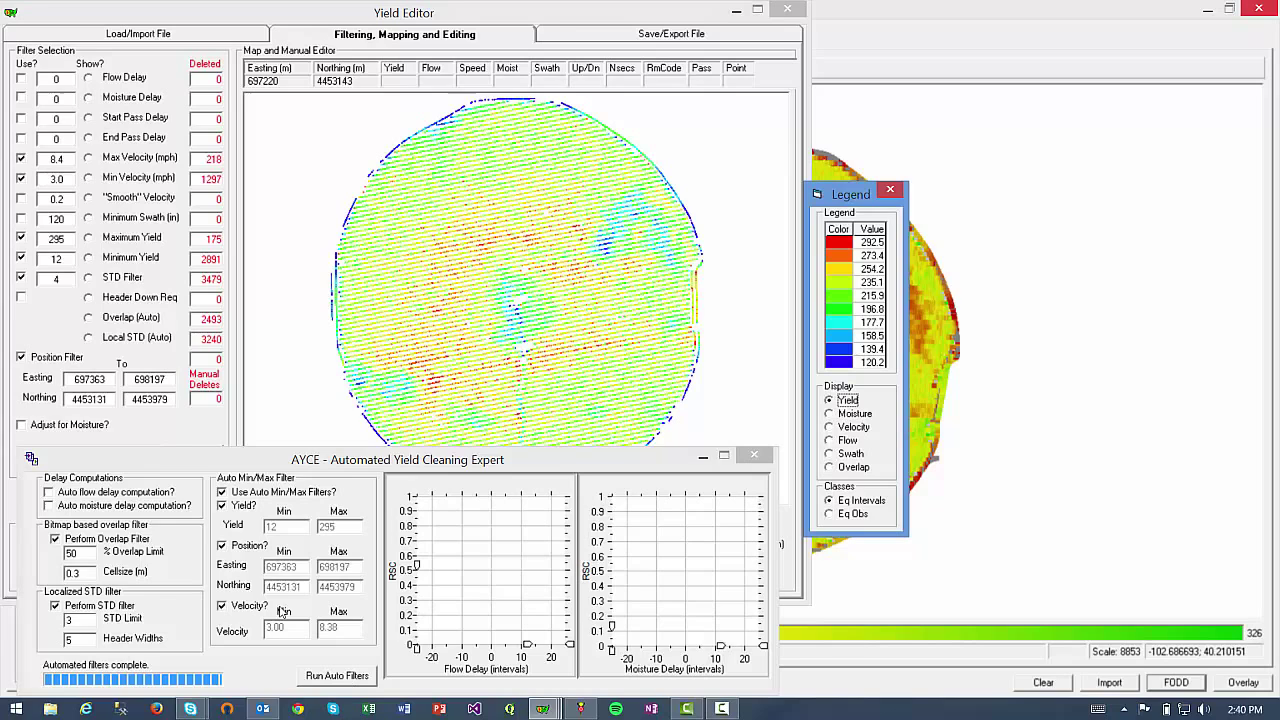
# Step: Set the Maximum Yield filter to 310 and reapply the filters
pyautogui.click(68, 238)
pyautogui.moveTo(68, 238); pyautogui.dragTo(27, 238)
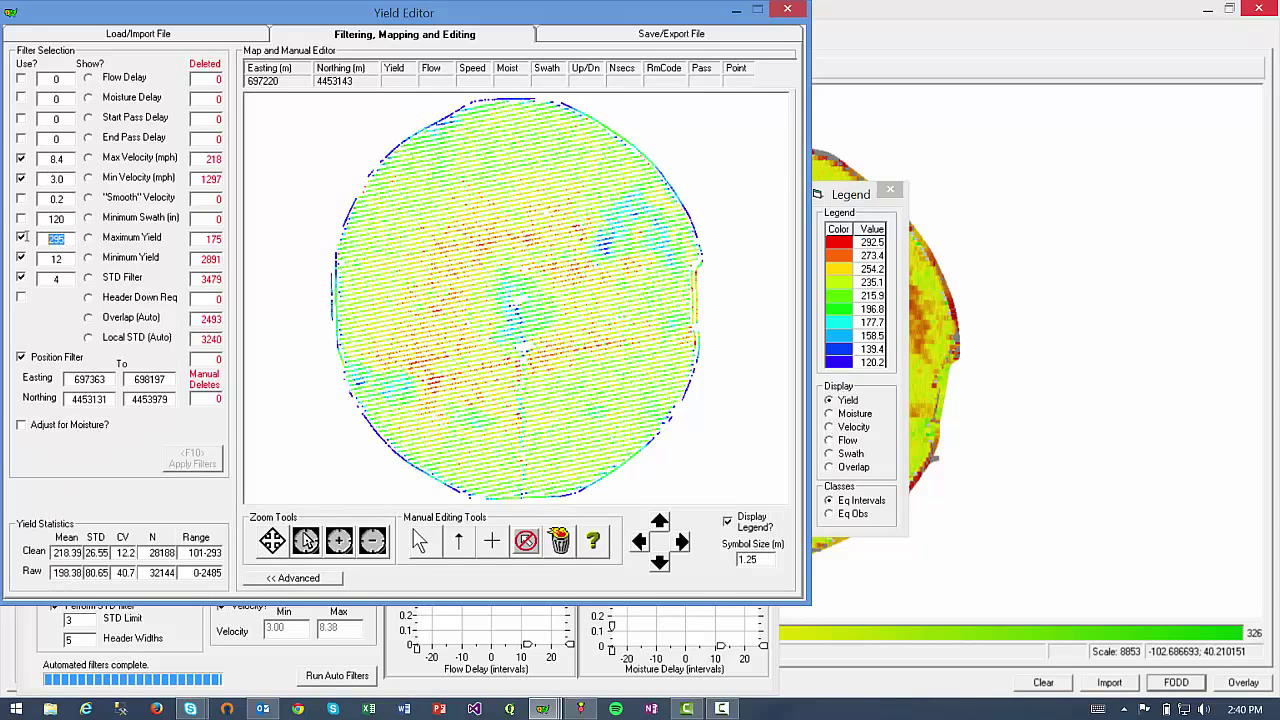
pyautogui.write('310')
pyautogui.click(148, 378)
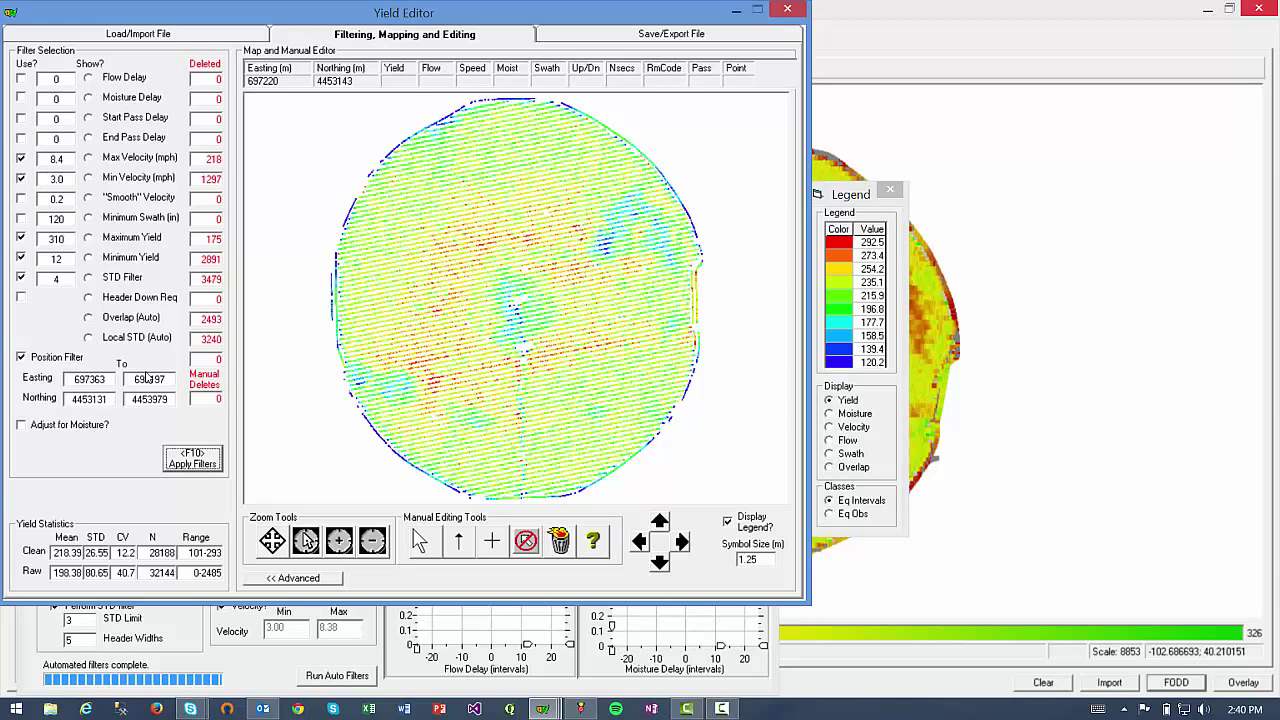
pyautogui.press('F10')
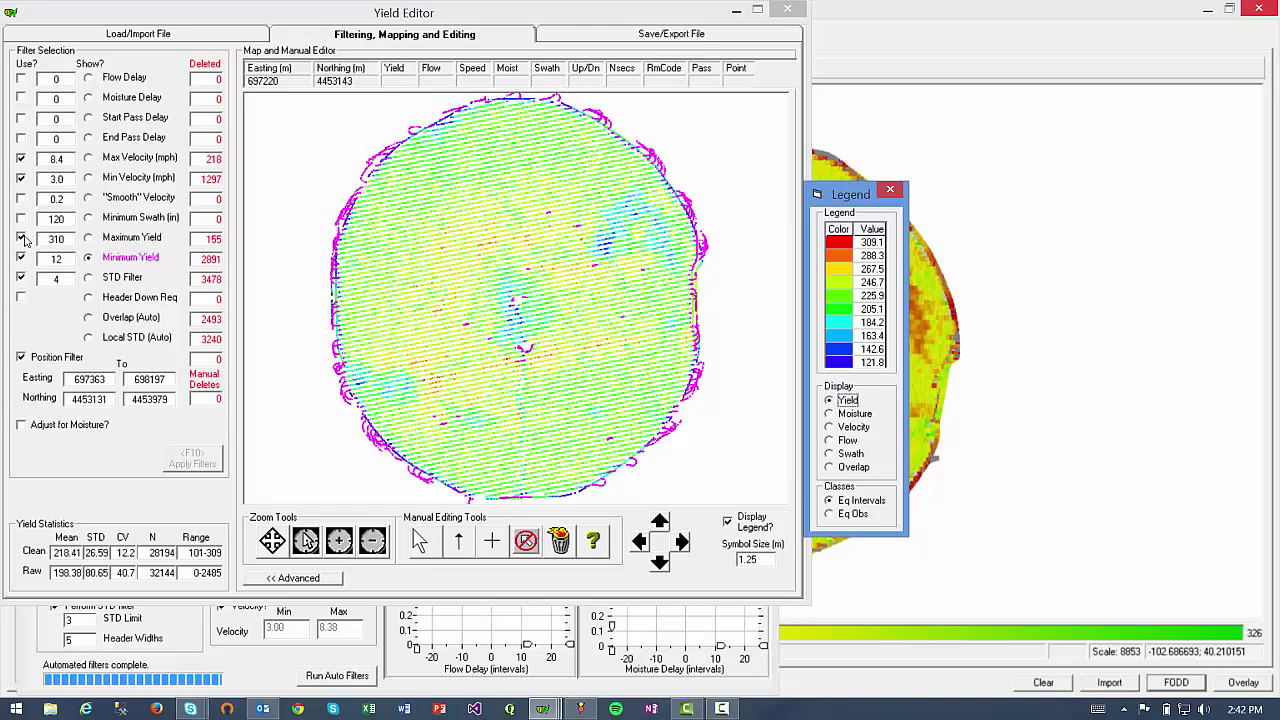
pyautogui.click(21, 238)
# Step: Manually delete the yield point at the west end of a harvest pass near the field's northwest edge
pyautogui.click(306, 541)
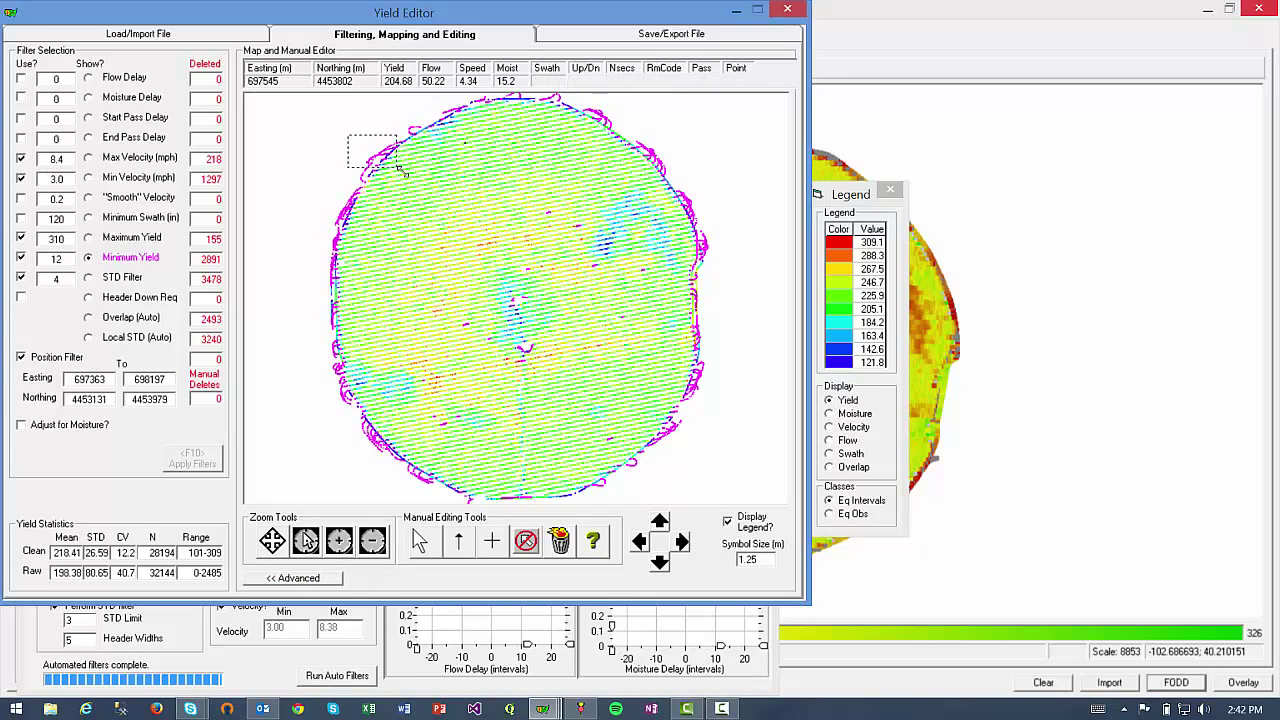
pyautogui.click(330, 144)
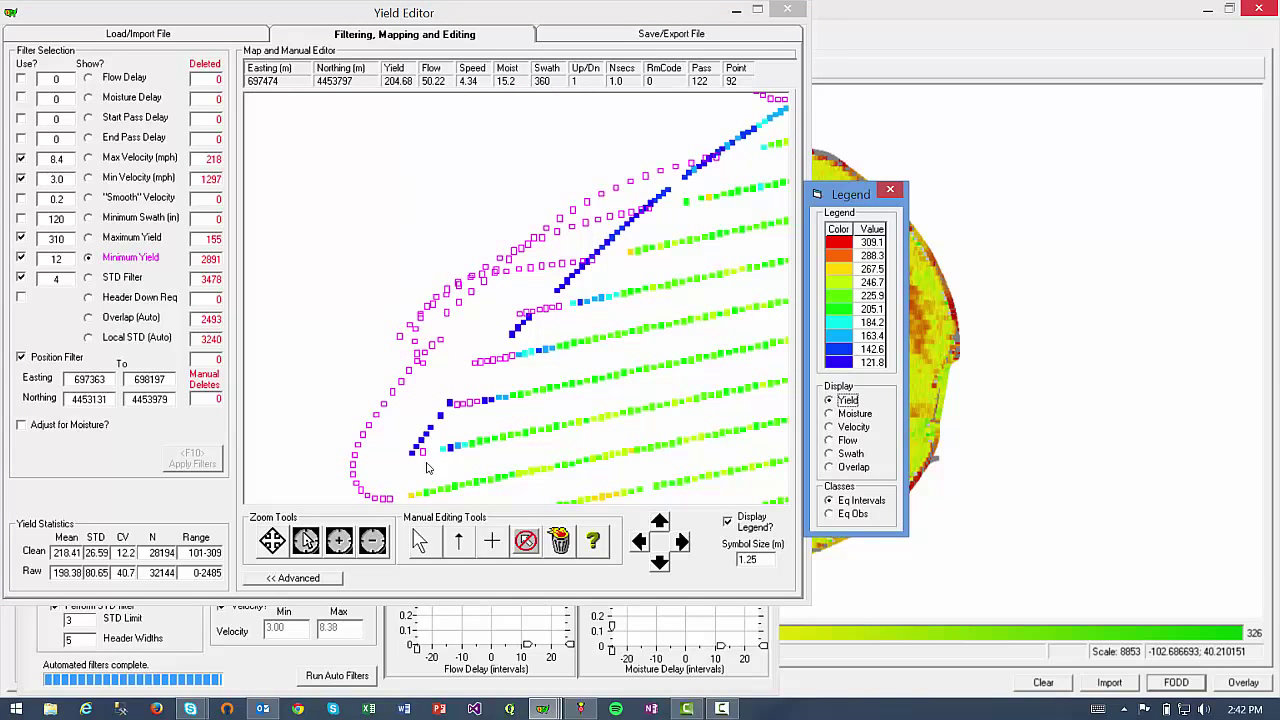
pyautogui.click(421, 541)
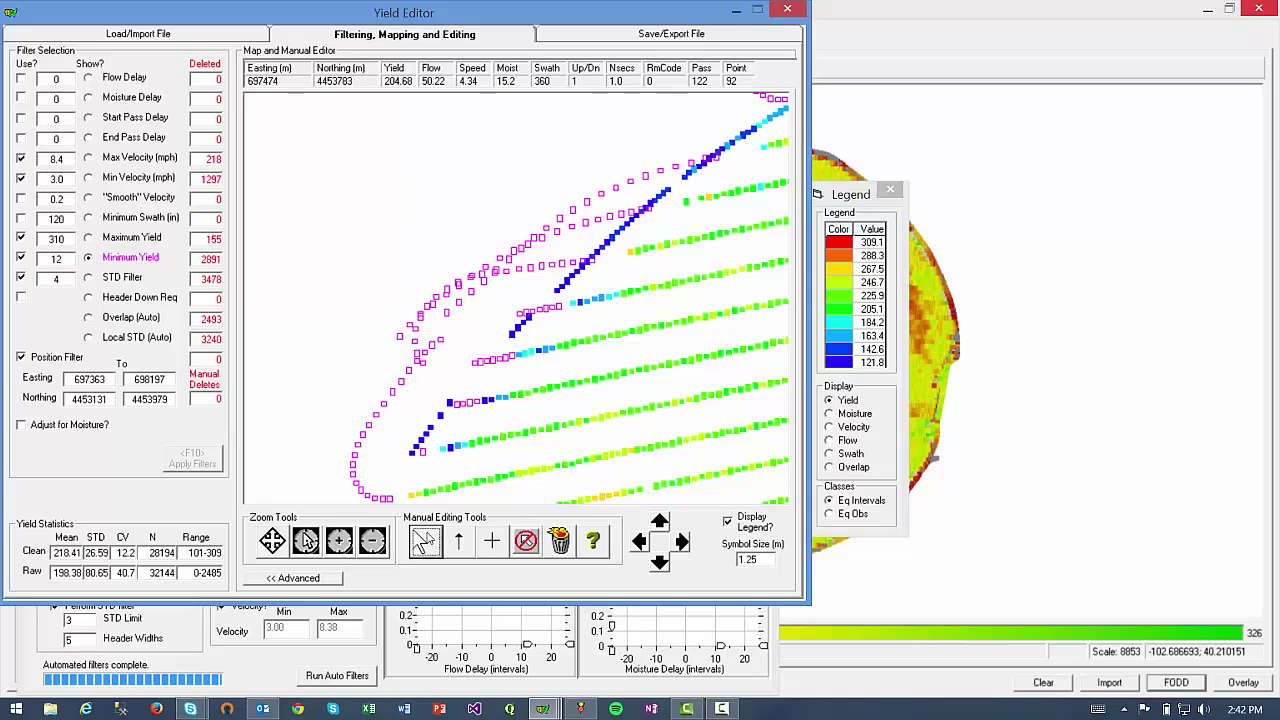
pyautogui.click(411, 500)
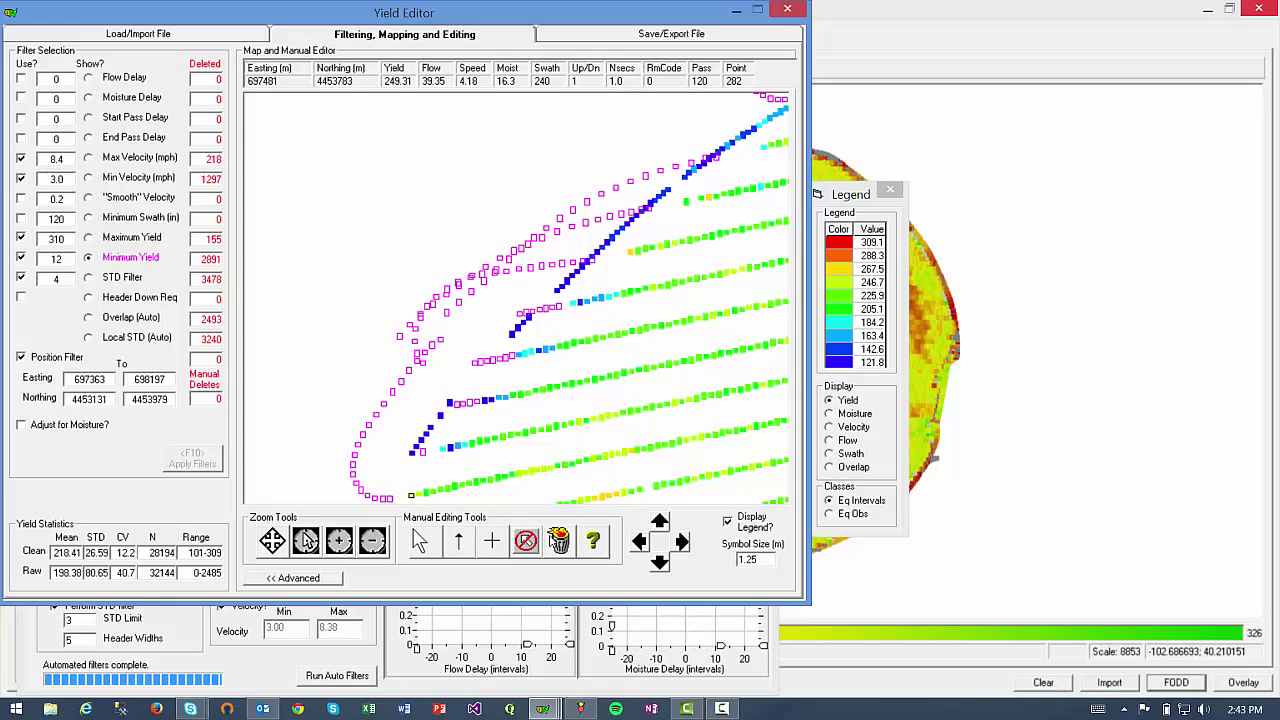
pyautogui.click(558, 541)
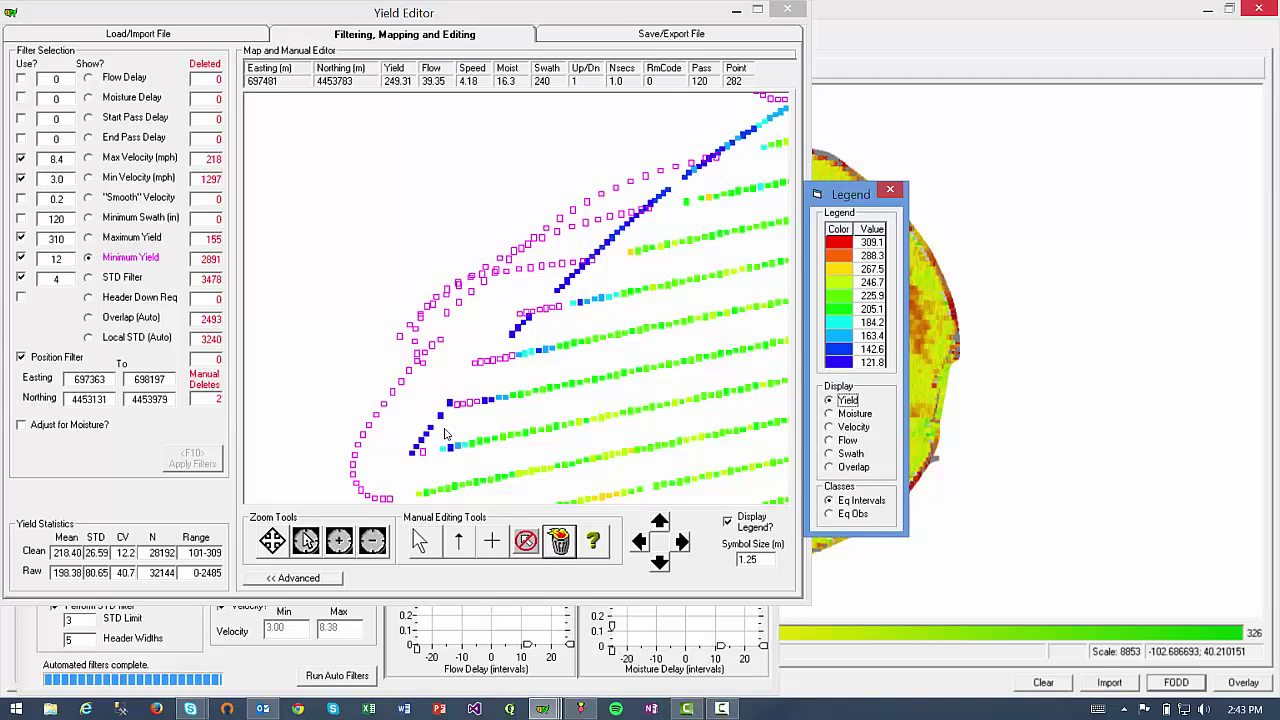
# Step: Add Moisture, Swath Width, Travel Distance, Grain Flow, Interval Length, Latitude and Longitude to the export's output fields
pyautogui.click(640, 34)
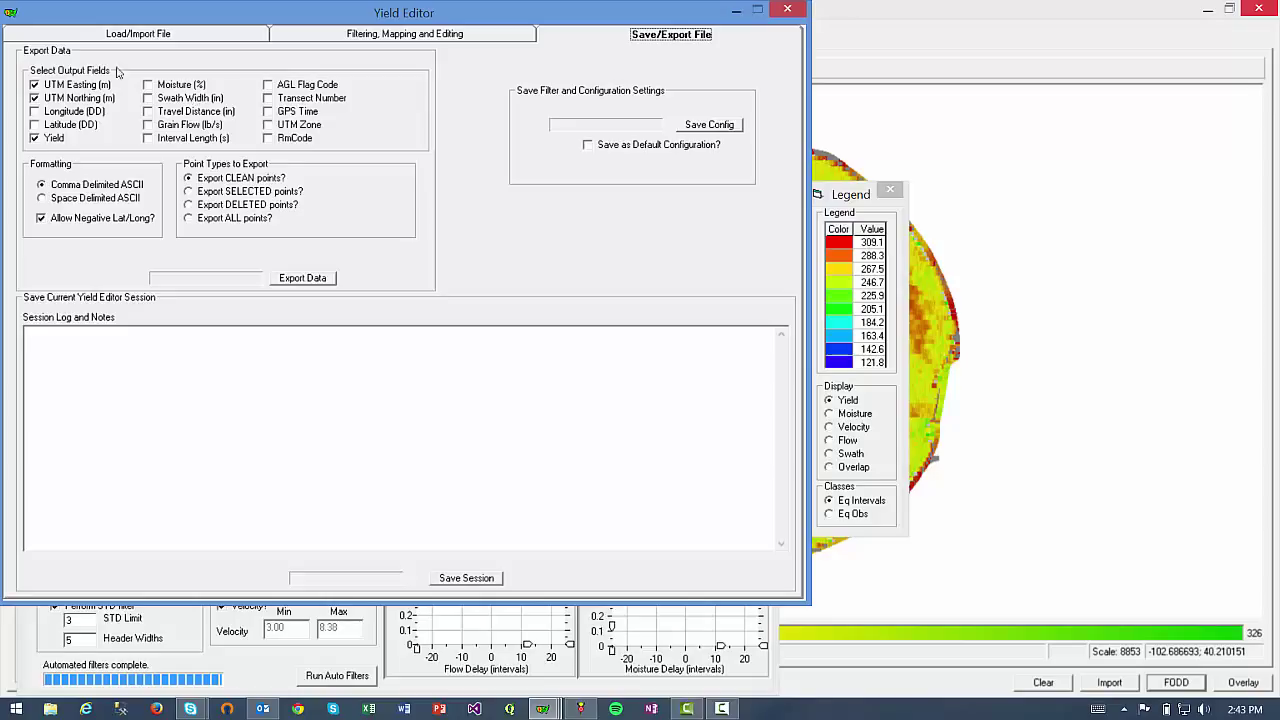
pyautogui.click(148, 86)
pyautogui.click(148, 98)
pyautogui.click(148, 111)
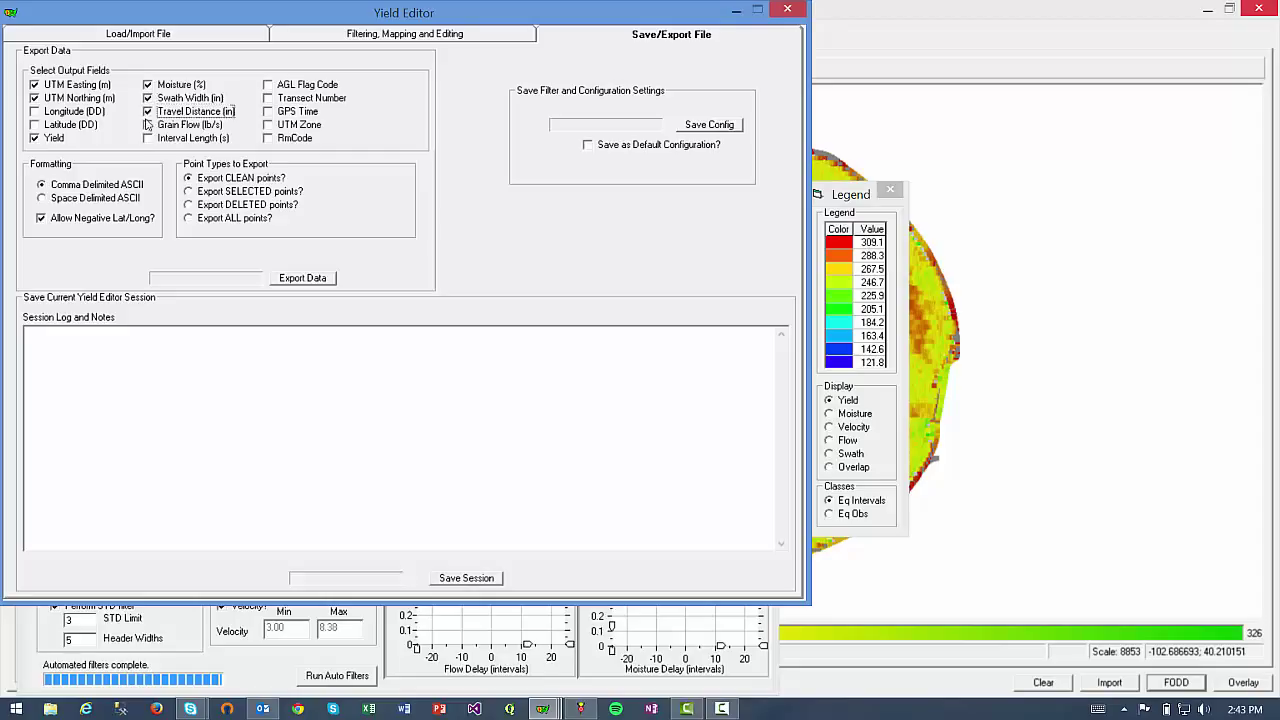
pyautogui.click(148, 124)
pyautogui.click(148, 138)
pyautogui.click(35, 124)
pyautogui.click(35, 111)
# Step: Export the clean points as a CSV file named "Cleaned yield" in the Documents folder
pyautogui.click(295, 280)
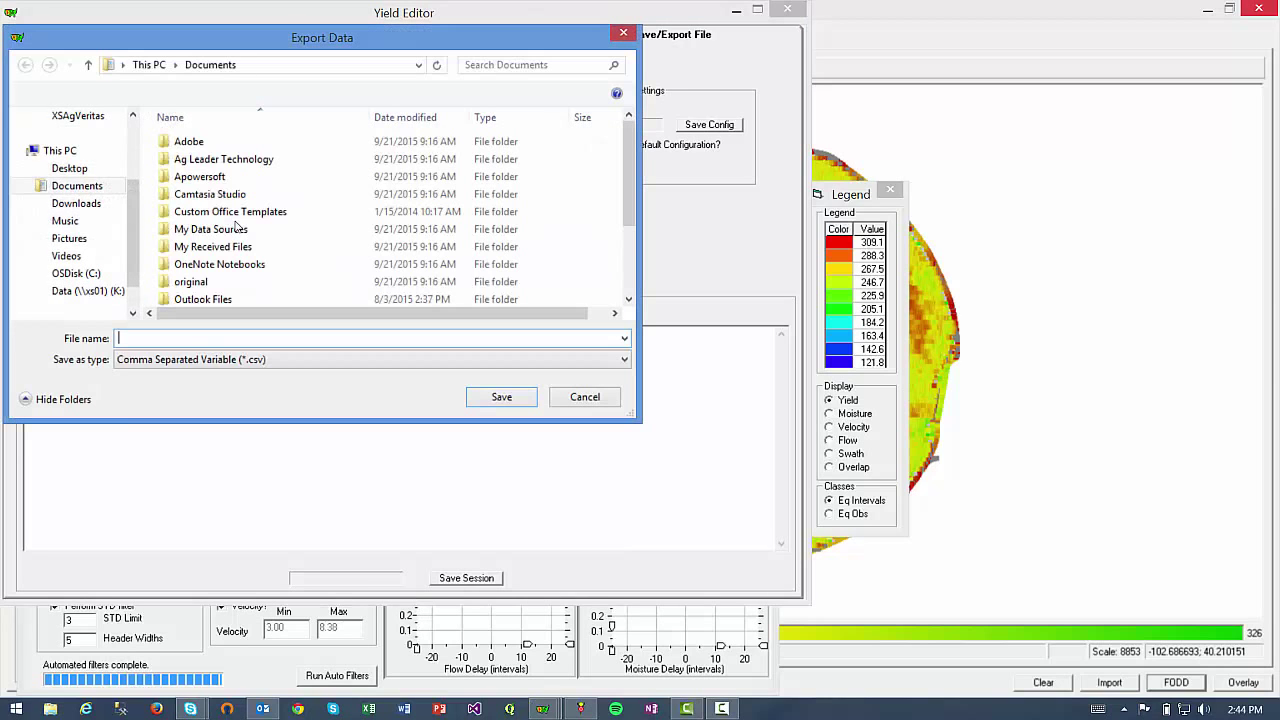
pyautogui.write('Cleaned yield')
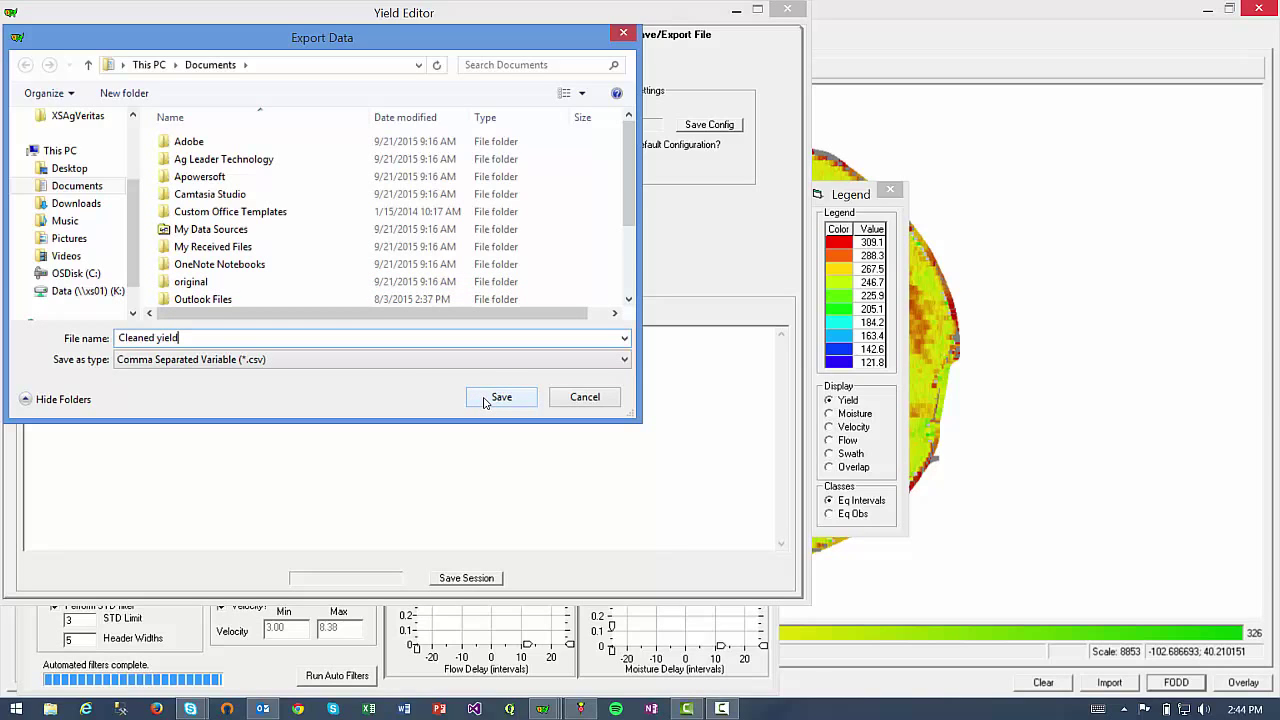
pyautogui.click(484, 399)
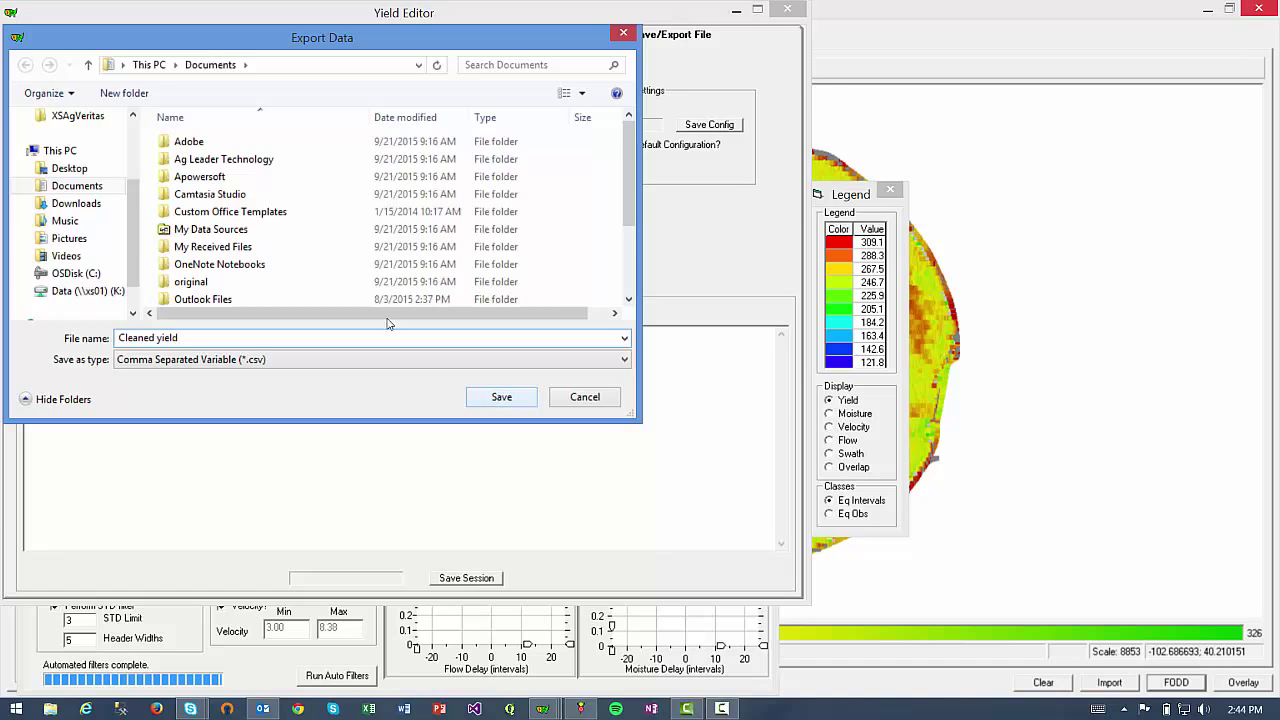